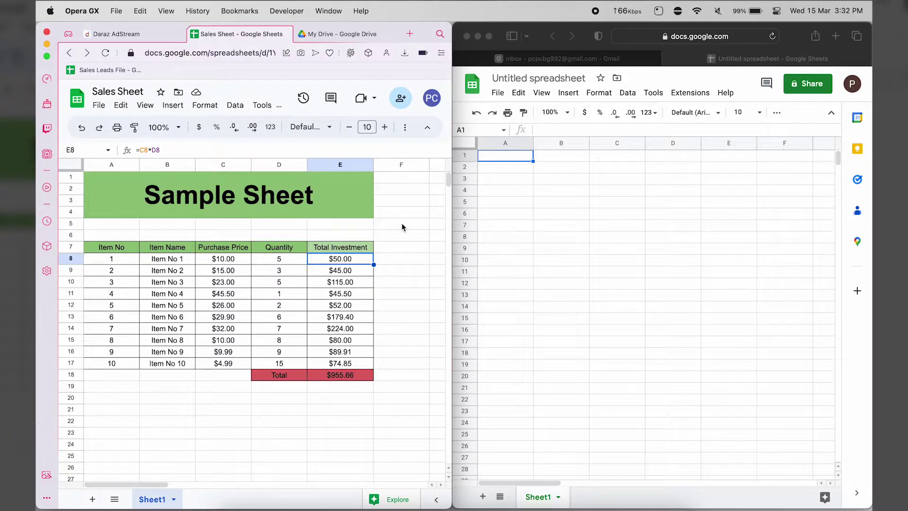
# Switch back and forth between the Sales Sheet and untitled spreadsheet windows
pyautogui.click(336, 192)
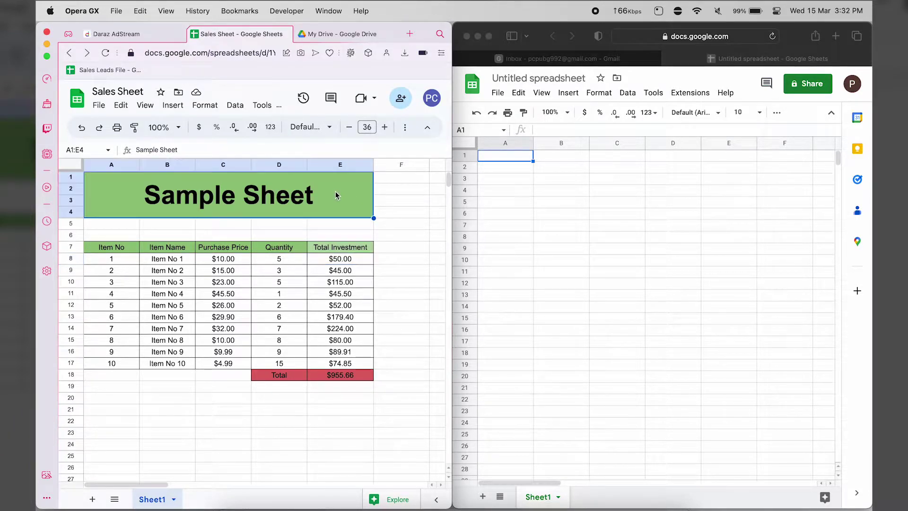
pyautogui.click(560, 188)
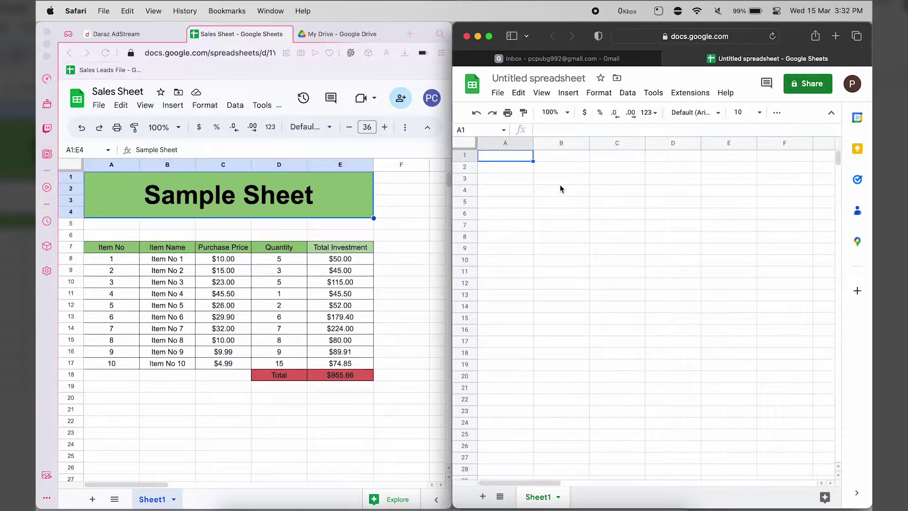
pyautogui.click(401, 204)
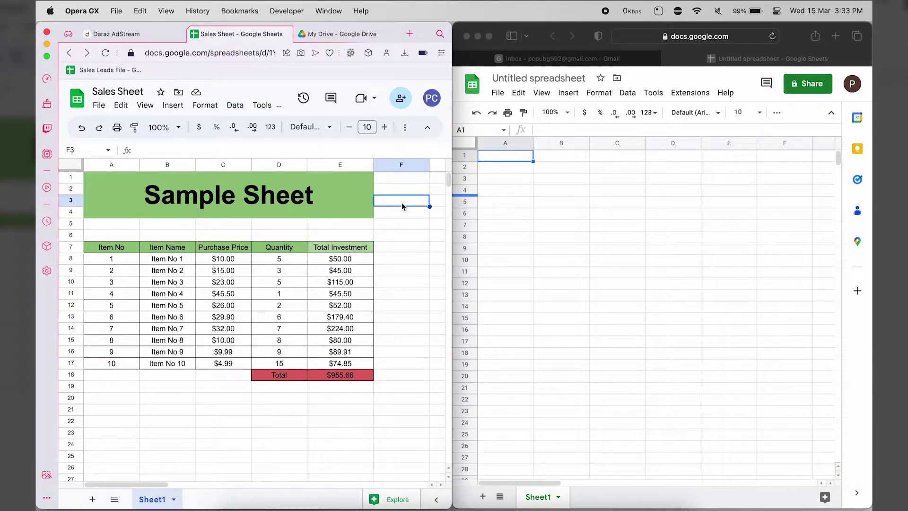
pyautogui.click(248, 175)
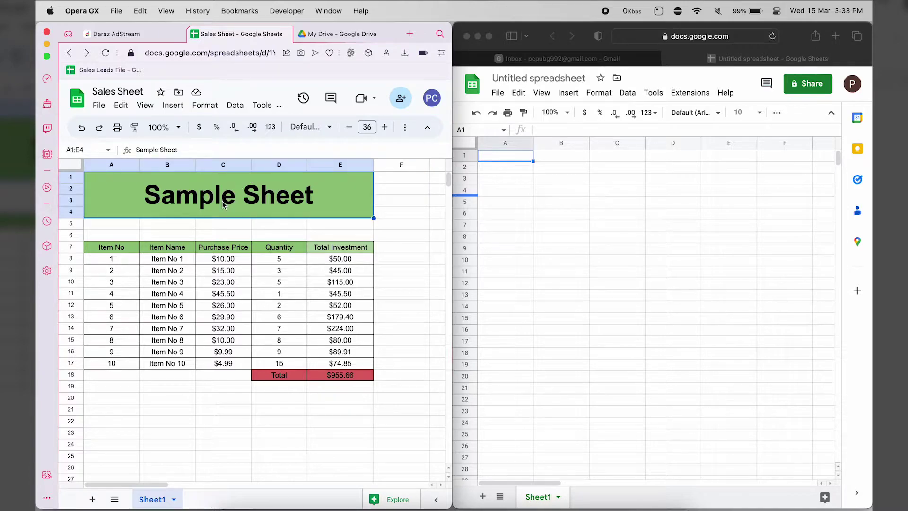
pyautogui.click(582, 230)
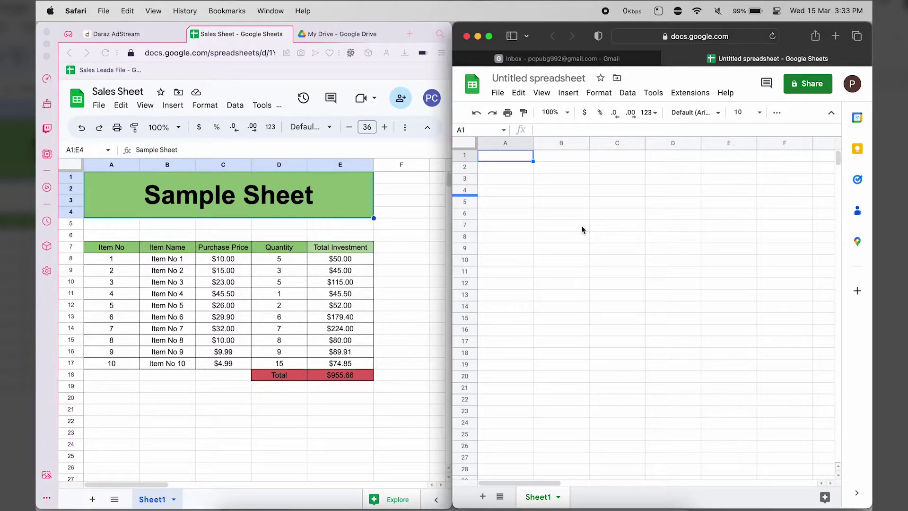
pyautogui.click(401, 259)
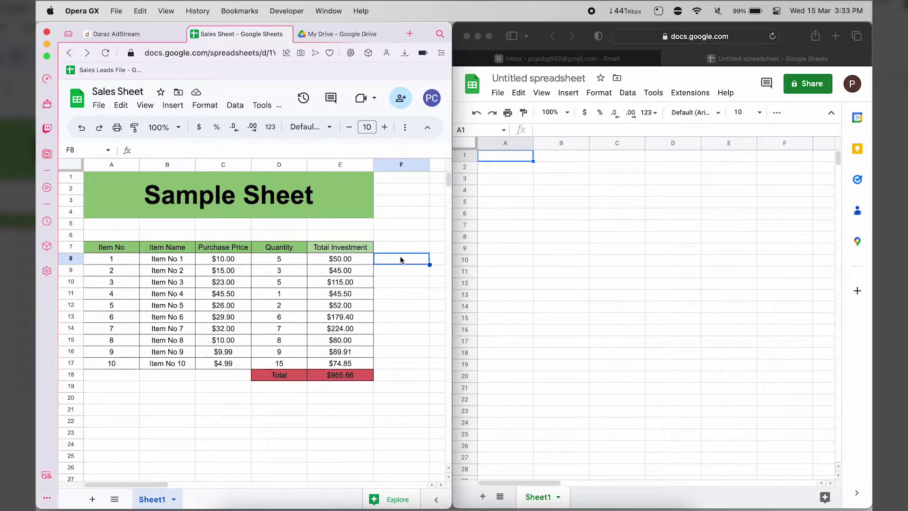
pyautogui.click(509, 242)
pyautogui.click(413, 229)
pyautogui.click(568, 235)
pyautogui.click(386, 217)
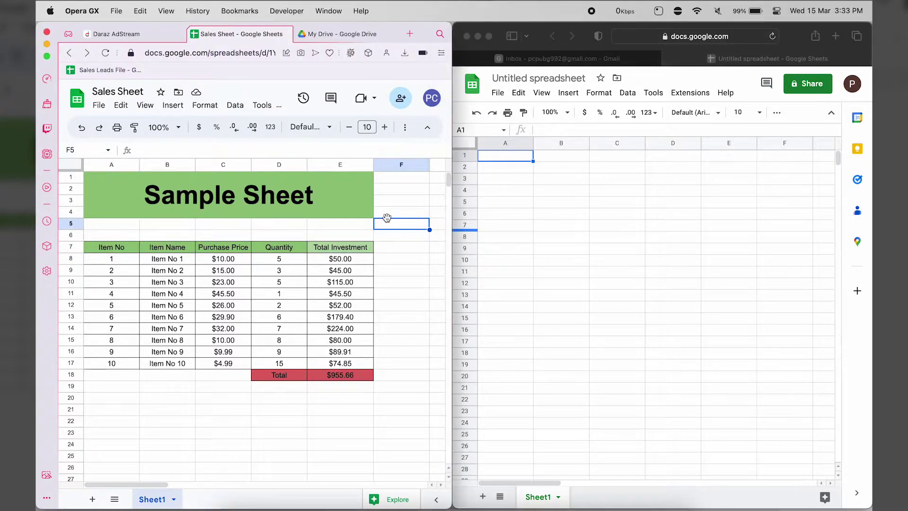
pyautogui.click(361, 209)
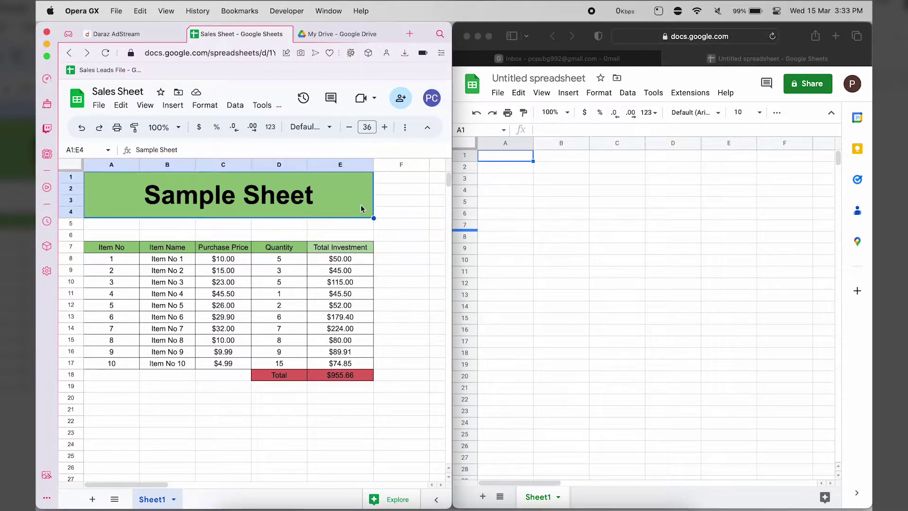
pyautogui.click(578, 231)
pyautogui.click(414, 229)
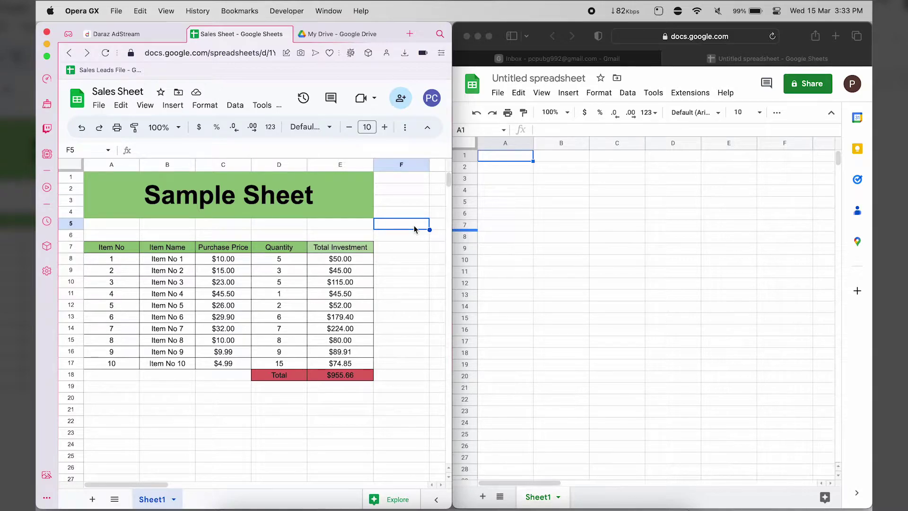
# Check which account is signed in to each window, then dismiss the account details
pyautogui.click(431, 98)
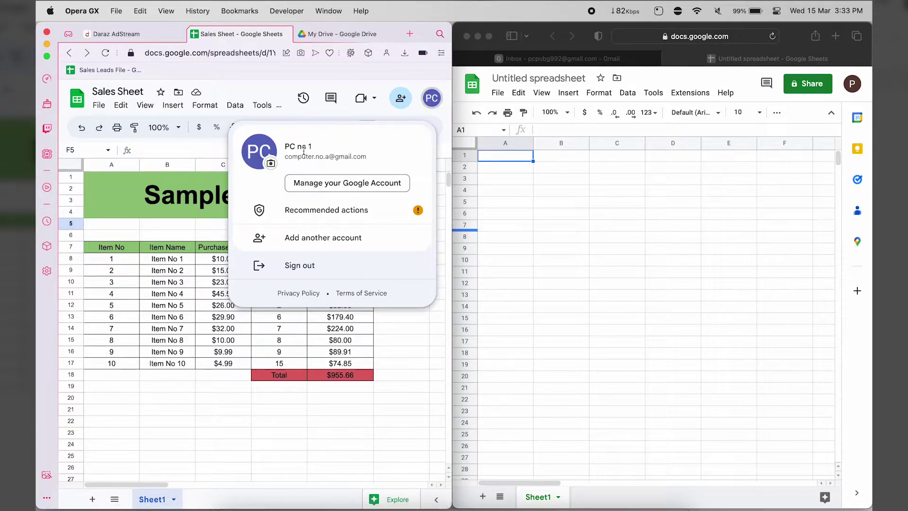
pyautogui.click(856, 88)
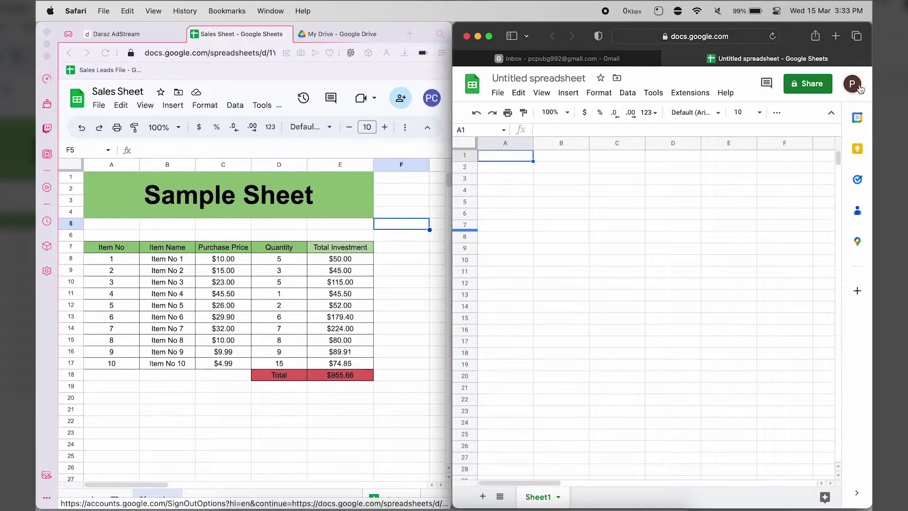
pyautogui.click(858, 88)
pyautogui.click(586, 306)
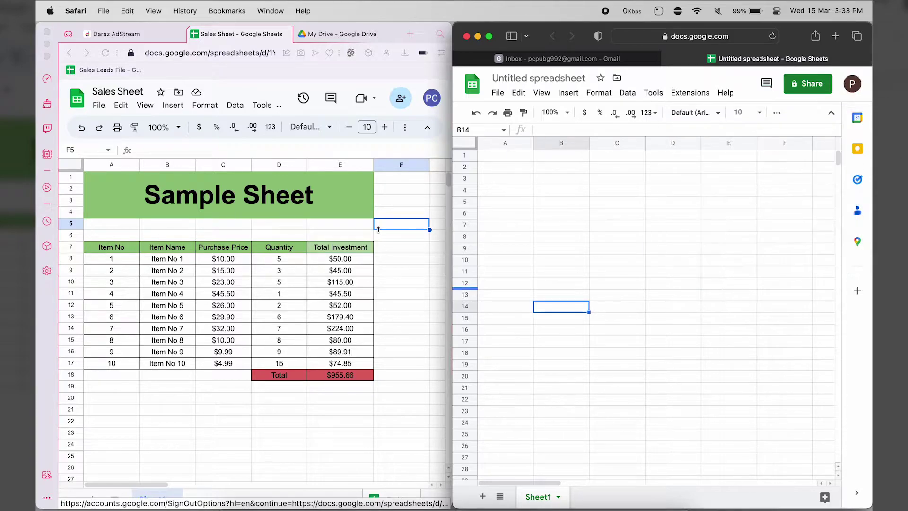
# Maximise the Sales Sheet window to fill the whole screen
pyautogui.click(428, 237)
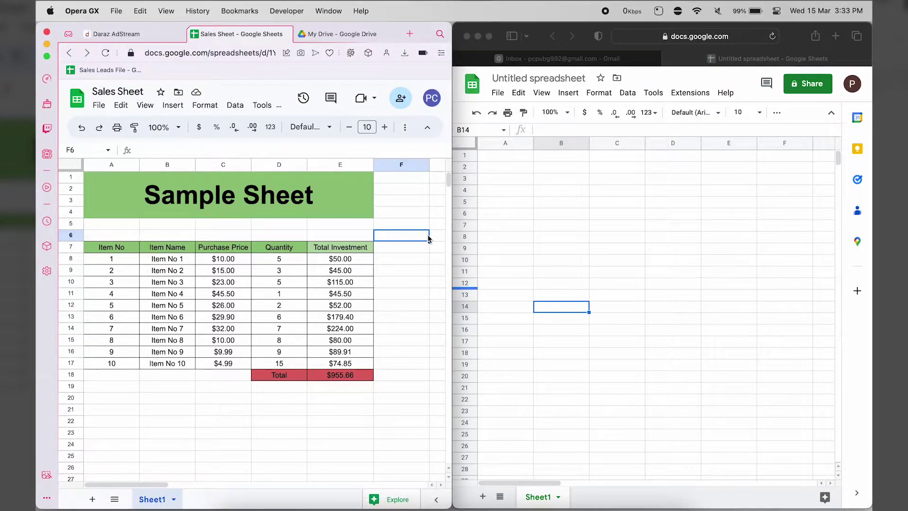
pyautogui.hotkey('ctrl', 'alt', 'Return')
pyautogui.click(504, 235)
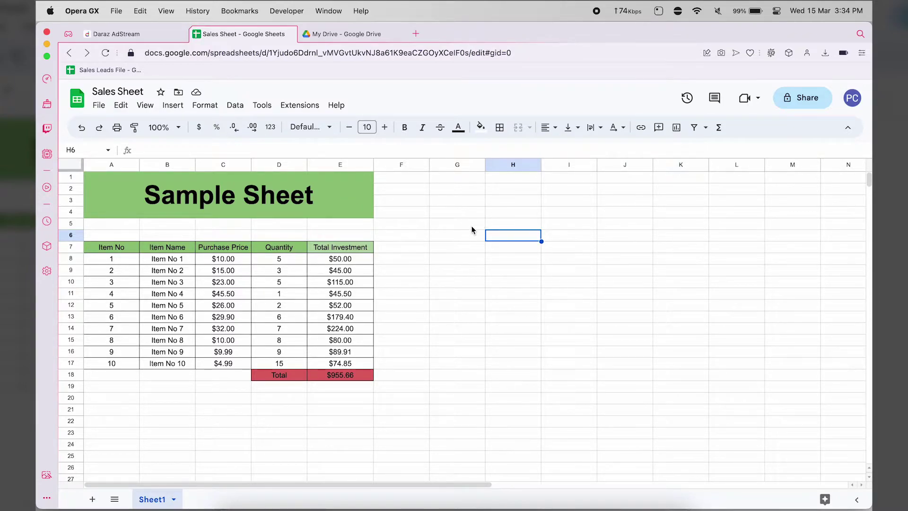
# Share Sales Sheet with the second account as Editor and send the invitation
pyautogui.click(814, 108)
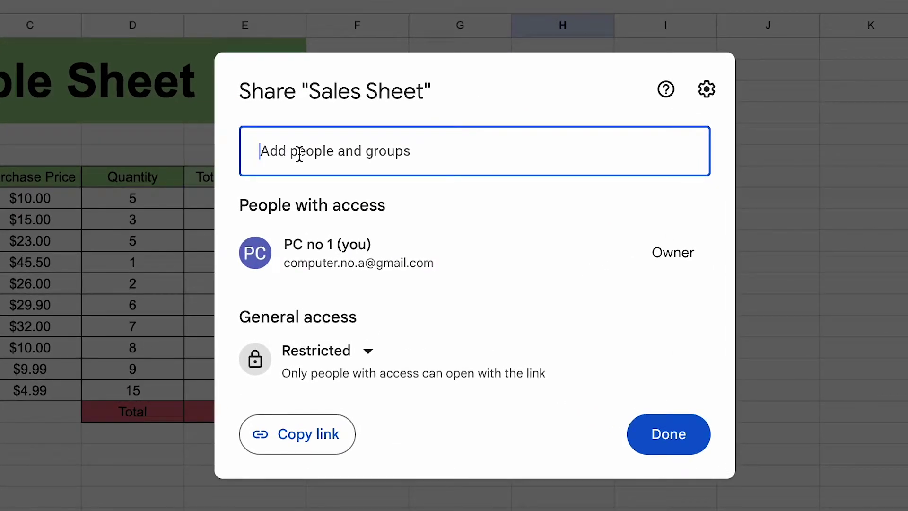
pyautogui.click(299, 154)
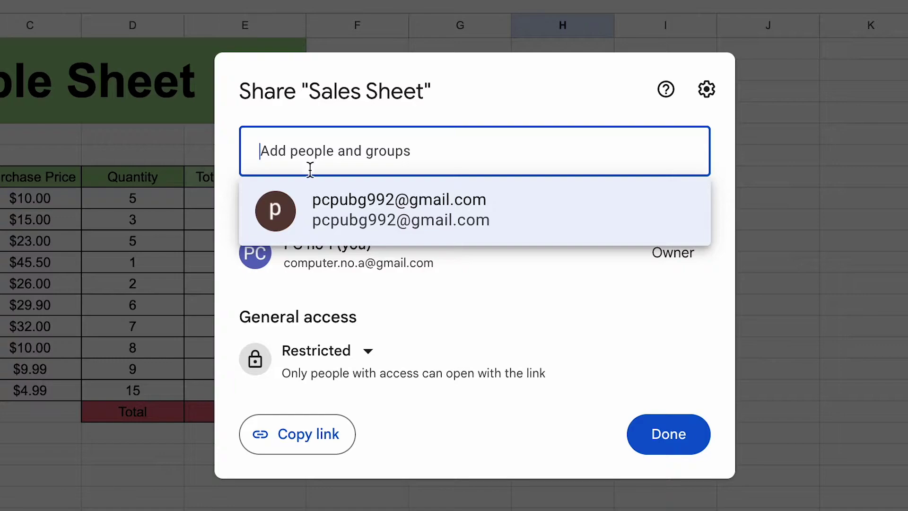
pyautogui.click(377, 211)
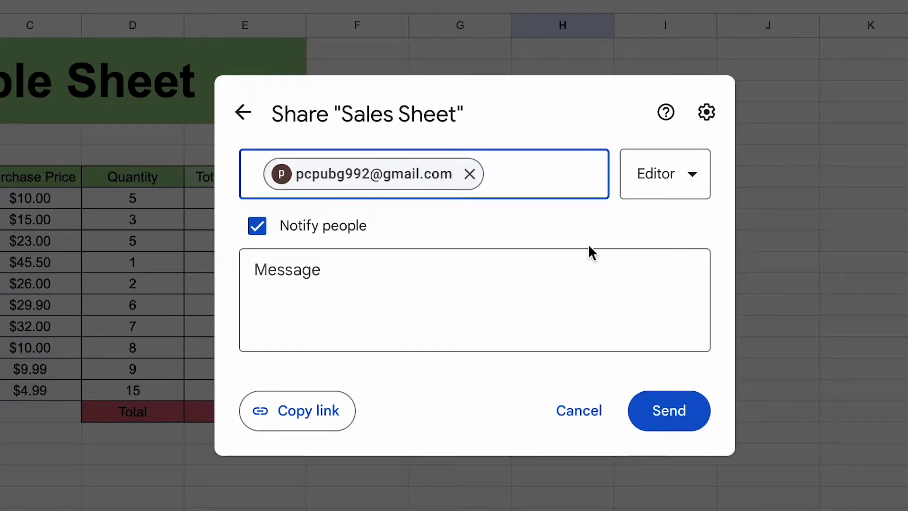
pyautogui.click(679, 406)
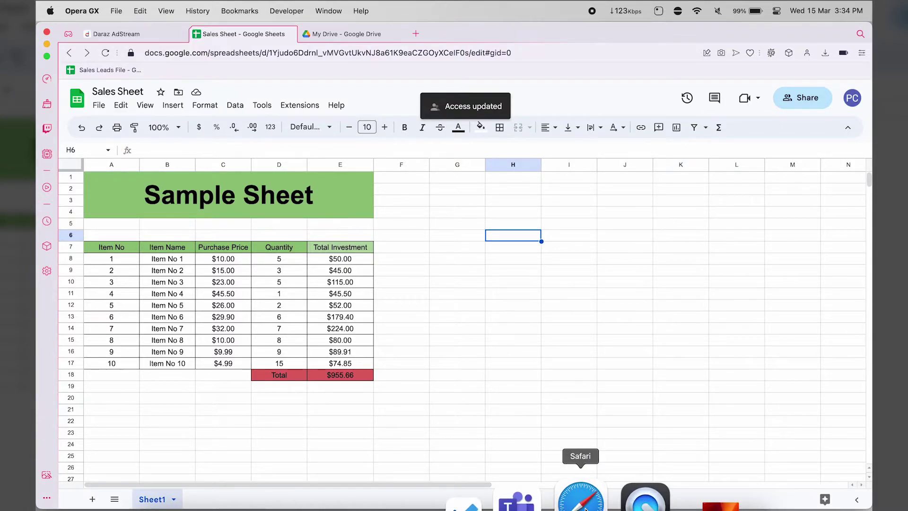
# Open Sales Sheet from the 'Spreadsheet shared with you' email in the second account's Gmail
pyautogui.click(585, 508)
pyautogui.click(311, 58)
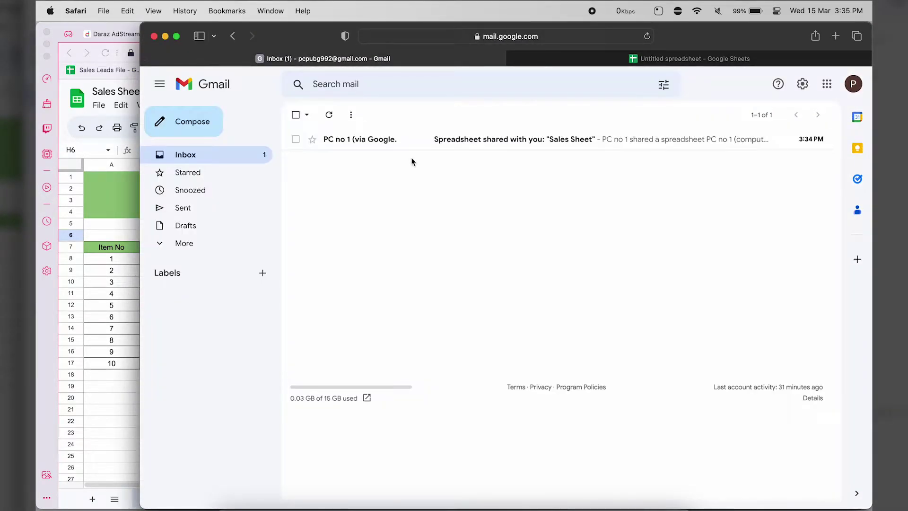
pyautogui.click(364, 145)
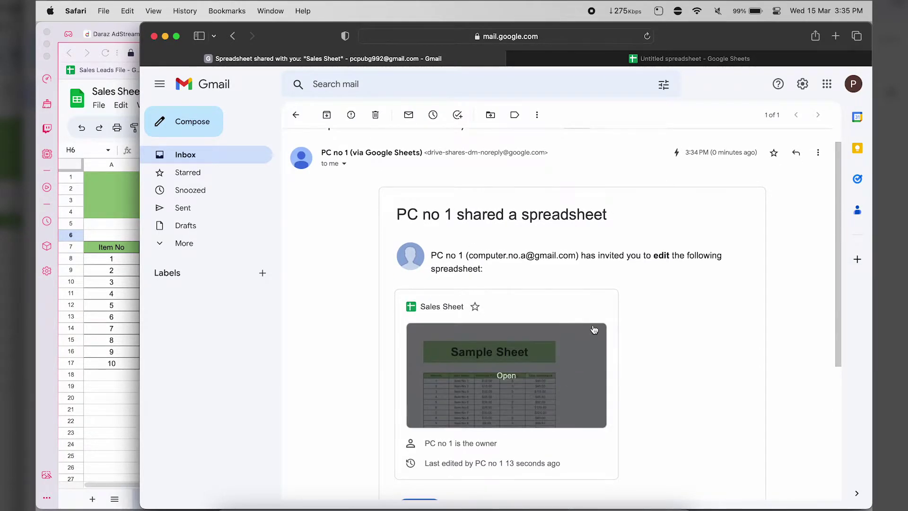
pyautogui.scroll(-5, 577, 361)
pyautogui.click(419, 358)
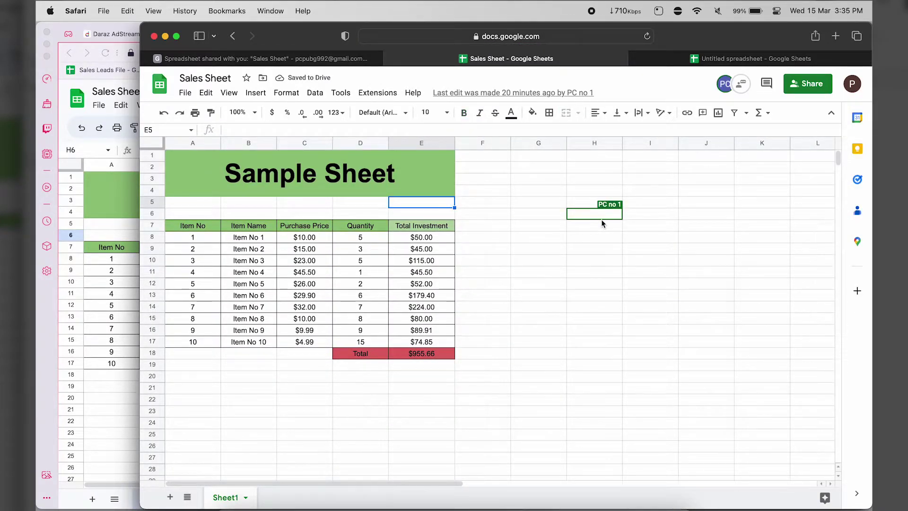
pyautogui.click(165, 36)
pyautogui.click(582, 309)
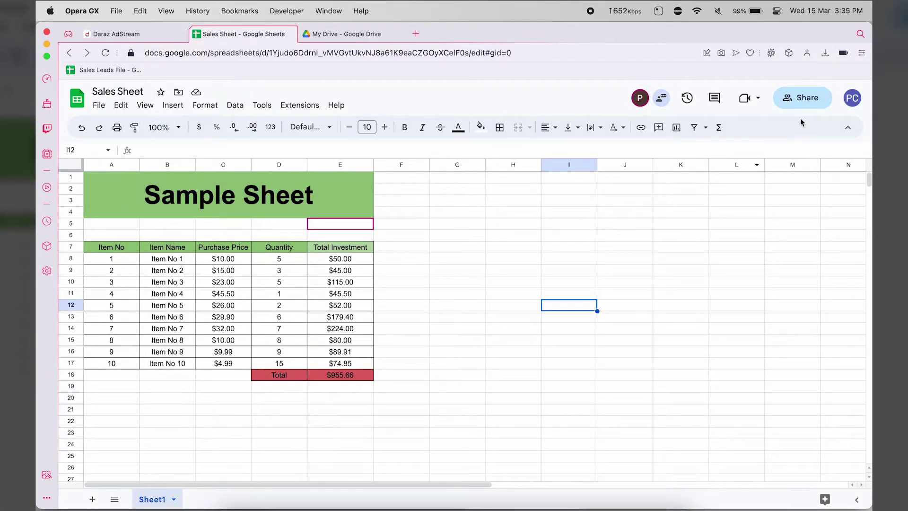
# Reopen Sales Sheet's Share dialog and list the second account's role options
pyautogui.click(822, 104)
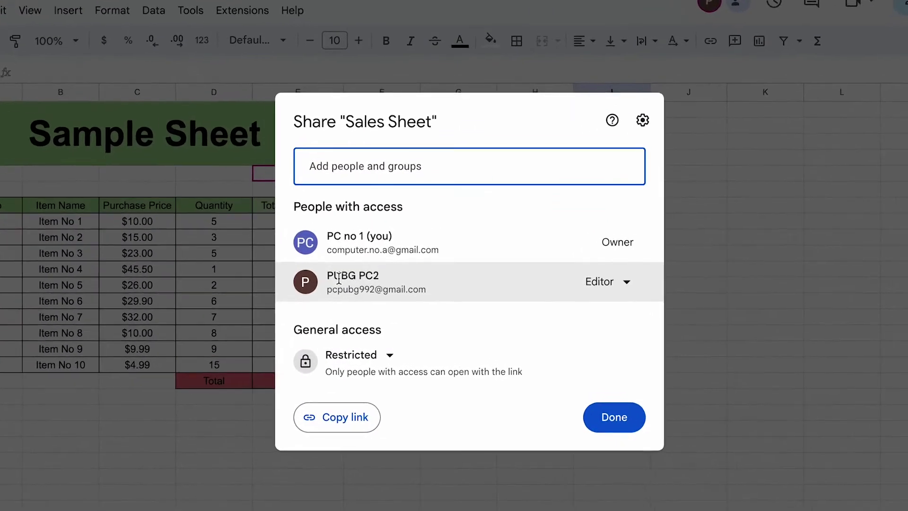
pyautogui.moveTo(361, 282)
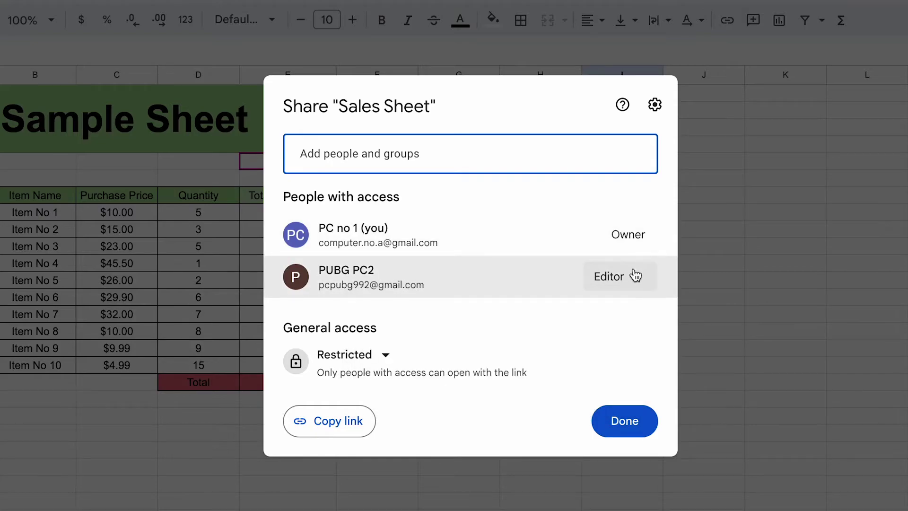
pyautogui.click(640, 283)
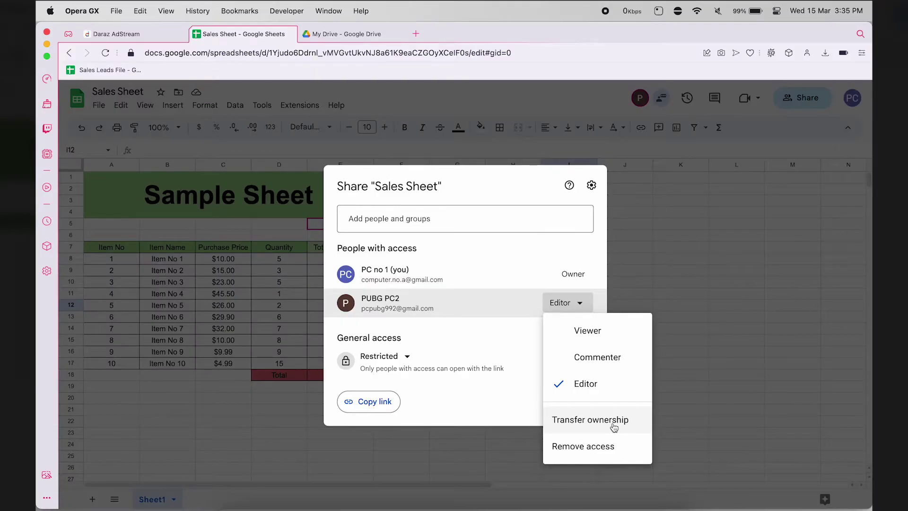
# Close the Share dialog and bring up the Sales Sheet file's actions in My Drive
pyautogui.click(659, 217)
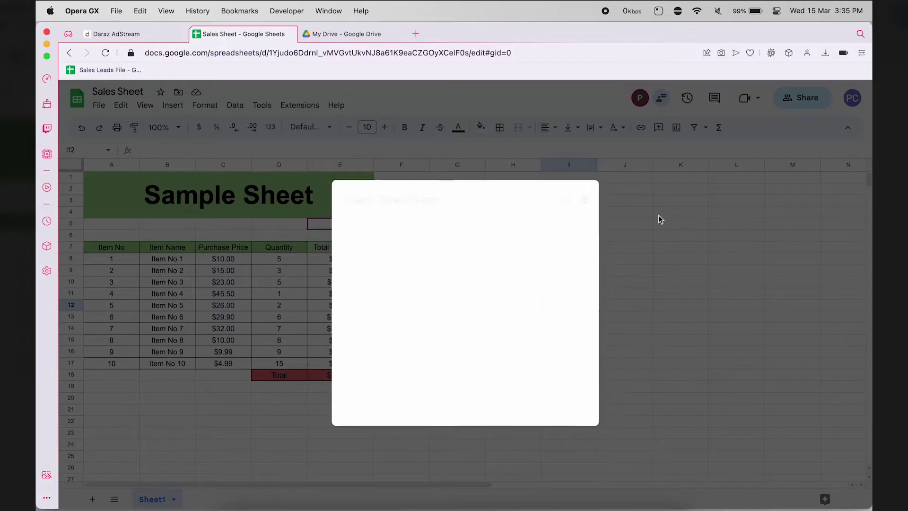
pyautogui.click(339, 35)
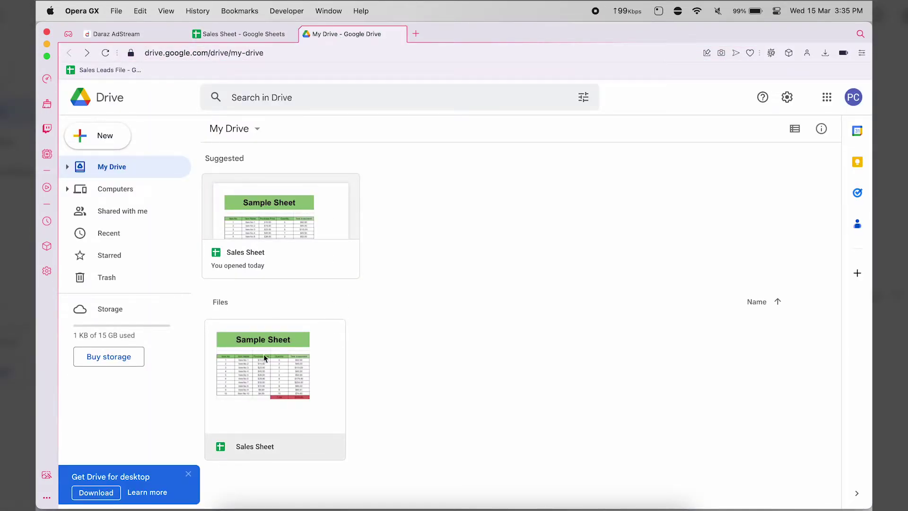
pyautogui.click(274, 379)
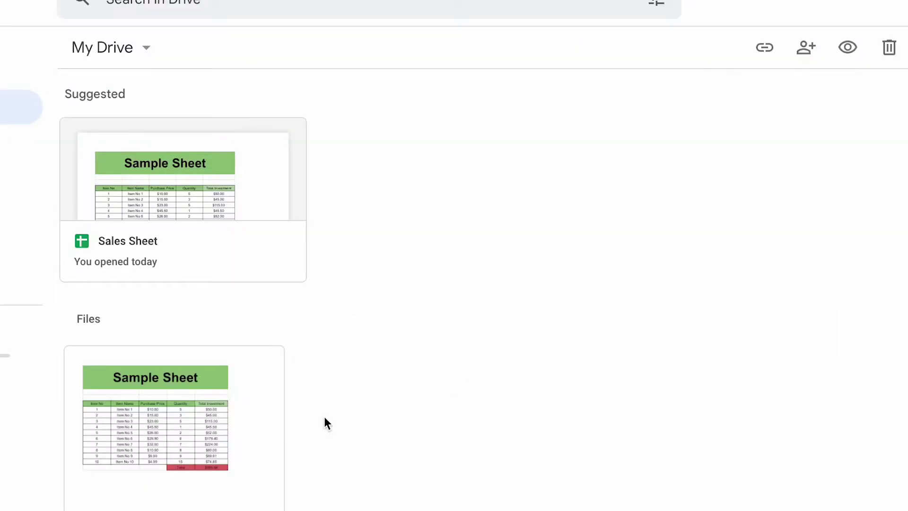
pyautogui.rightClick(153, 436)
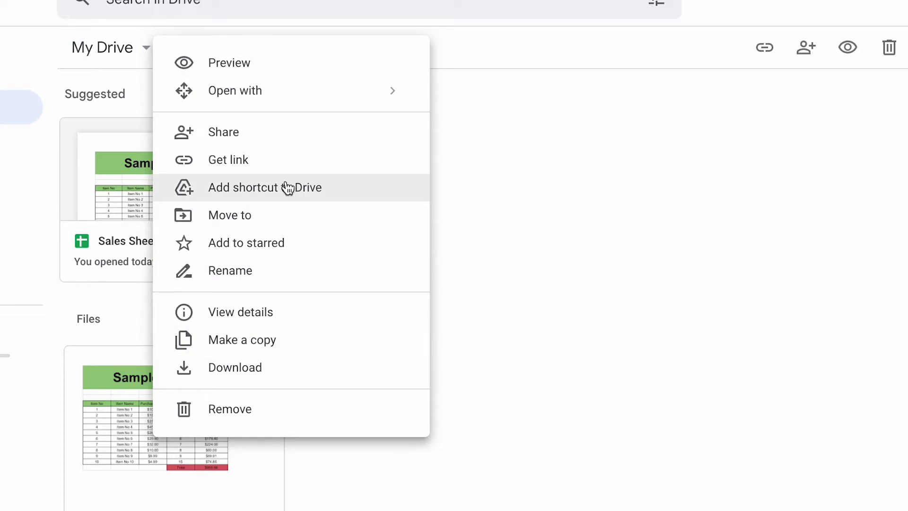
# Send the second account an invitation to take ownership of Sales Sheet
pyautogui.click(260, 144)
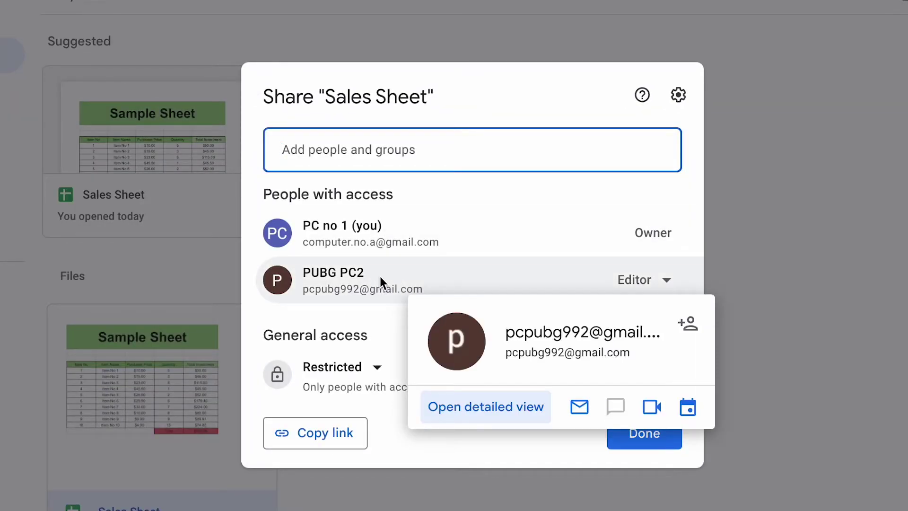
pyautogui.click(661, 280)
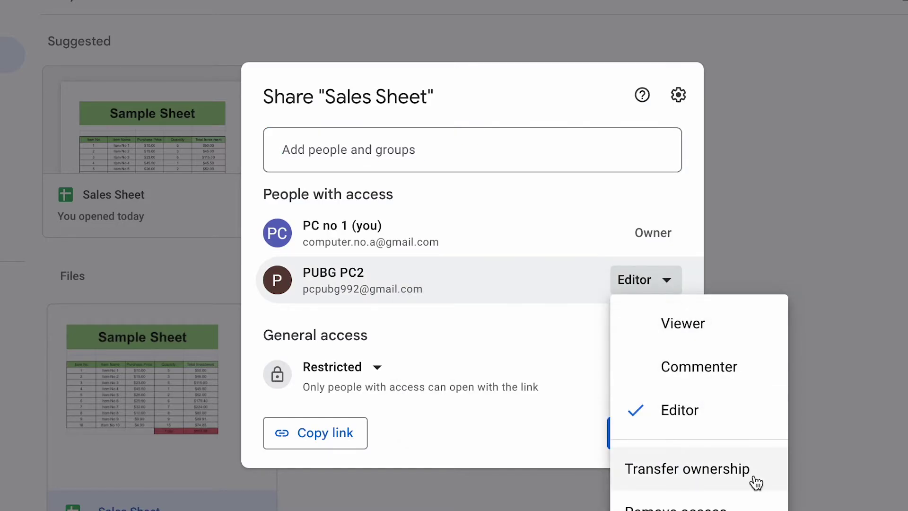
pyautogui.click(701, 470)
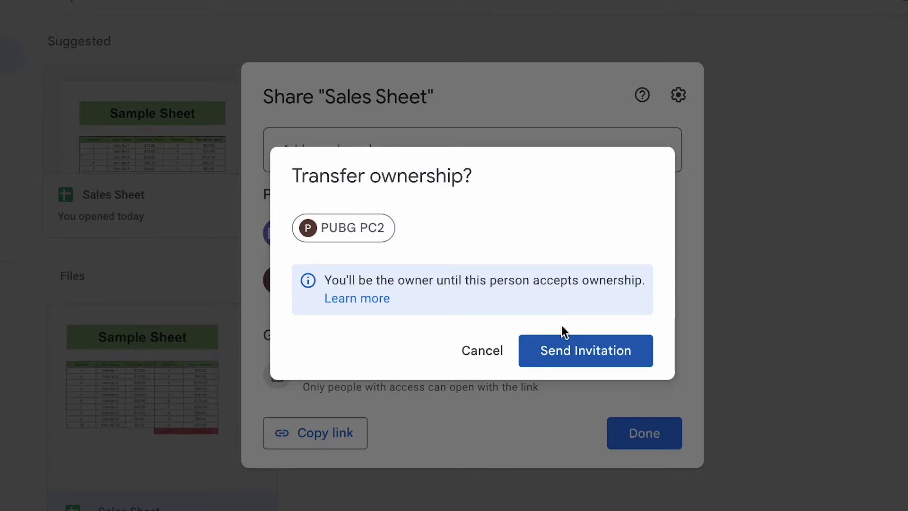
pyautogui.click(573, 355)
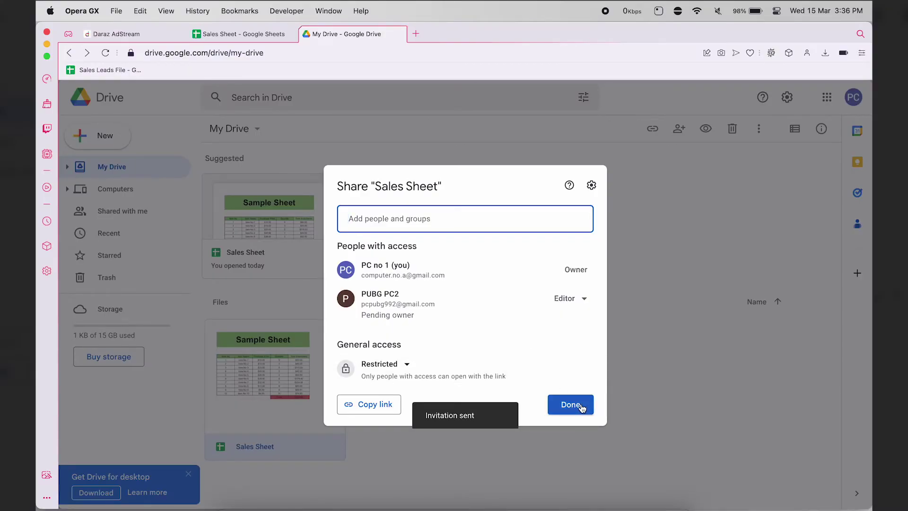
pyautogui.click(644, 443)
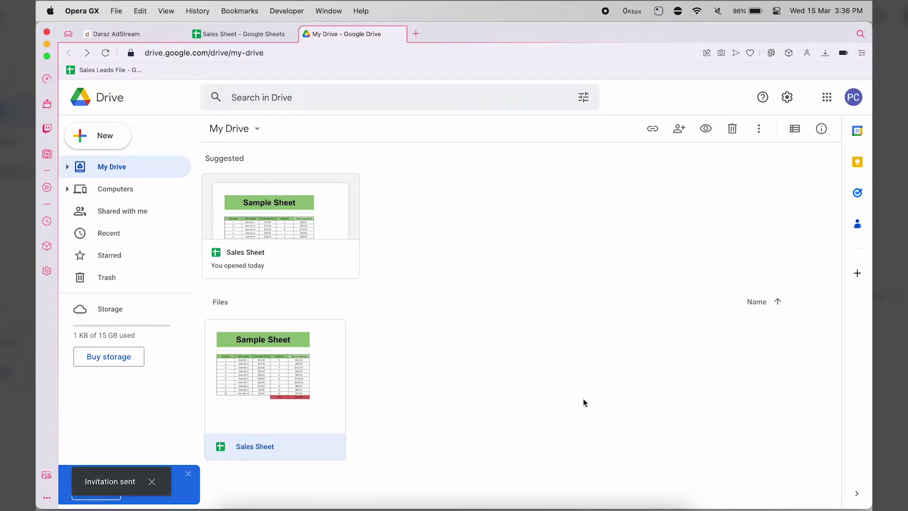
# Accept the 'Invitation to own' Sales Sheet email in the second account's Gmail, then open the sheet
pyautogui.click(46, 43)
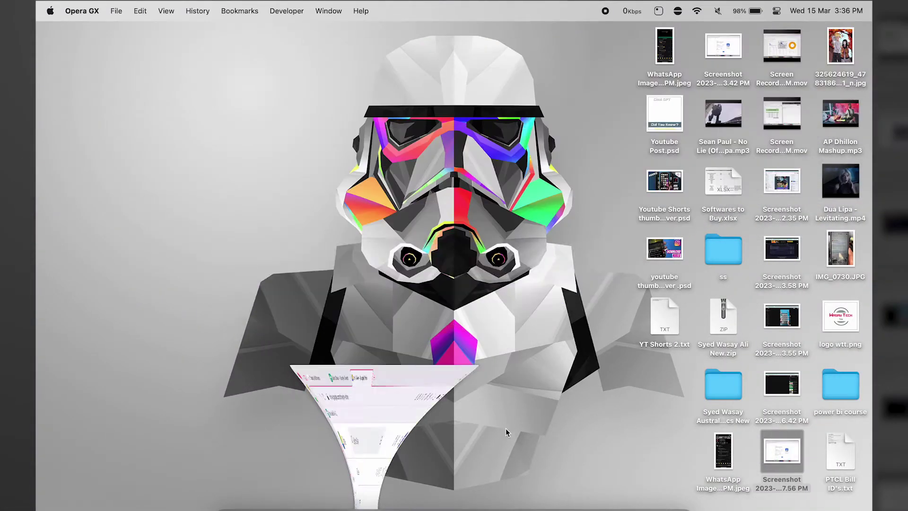
pyautogui.click(601, 499)
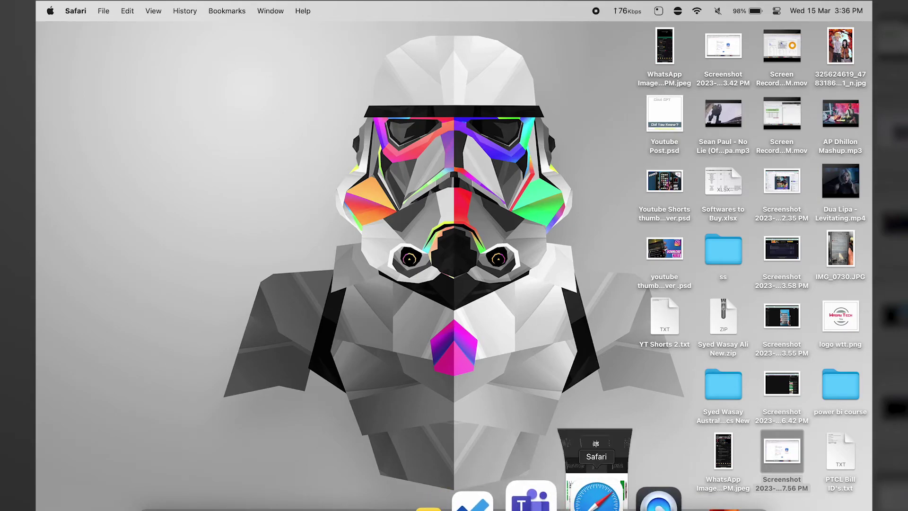
pyautogui.click(245, 60)
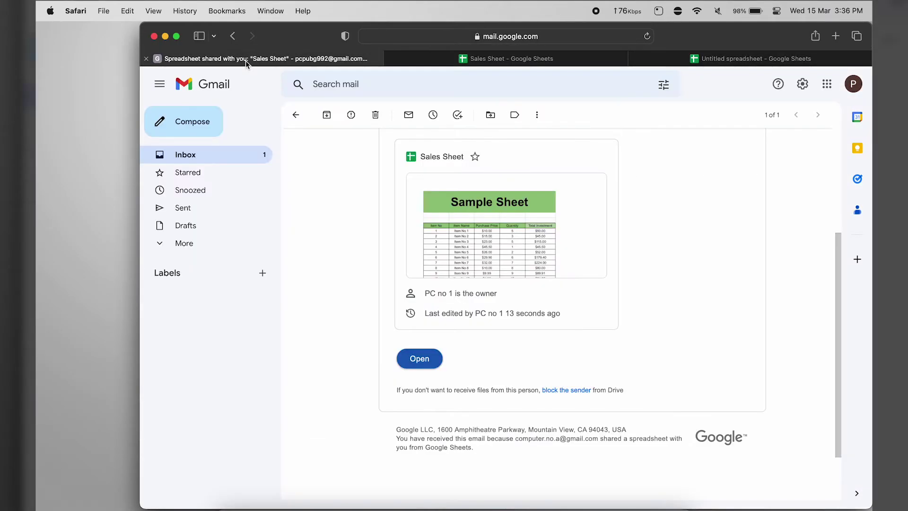
pyautogui.click(295, 115)
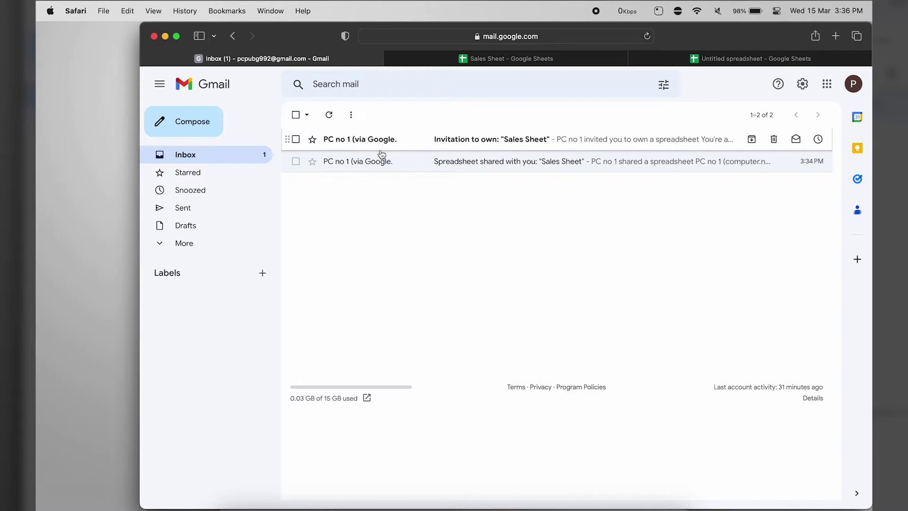
pyautogui.click(360, 142)
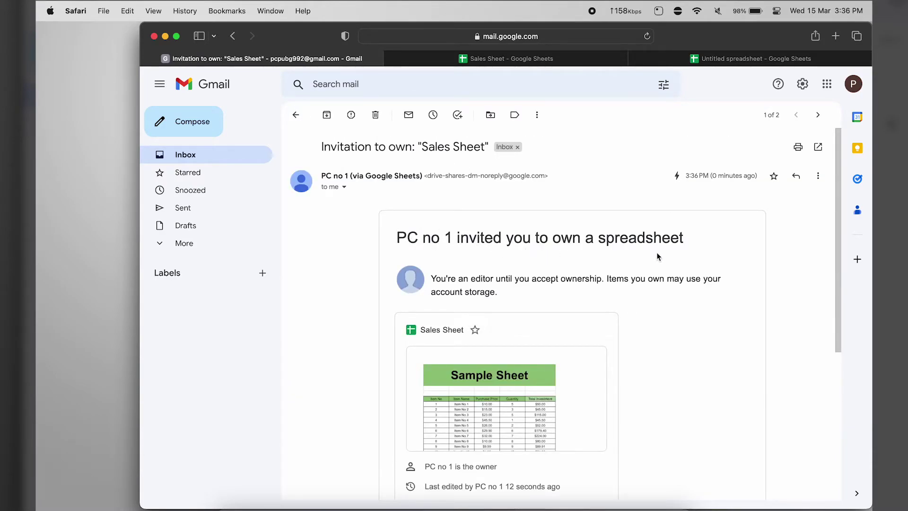
pyautogui.scroll(-2, 657, 256)
pyautogui.scroll(-2, 656, 256)
pyautogui.click(432, 410)
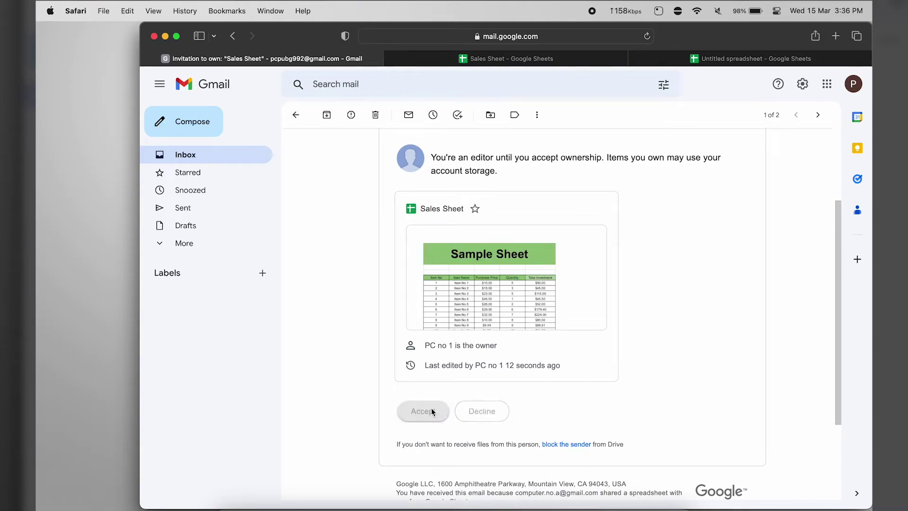
pyautogui.click(506, 58)
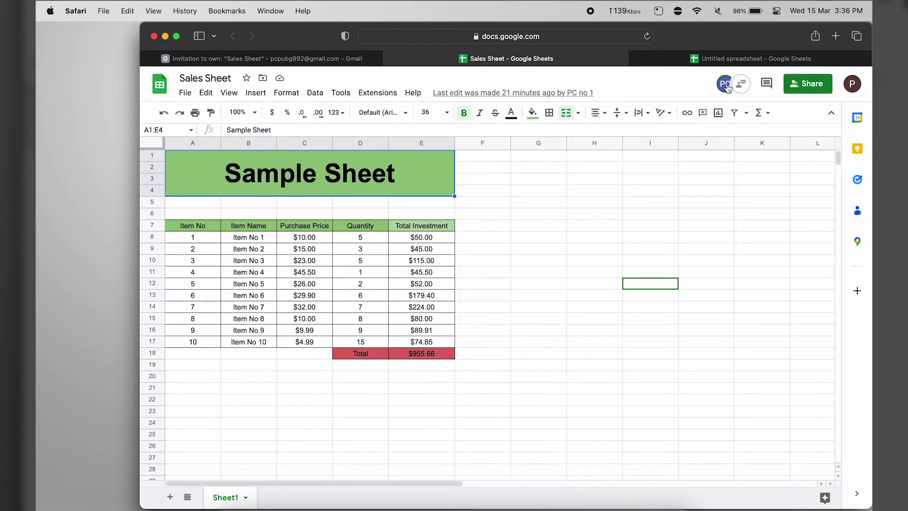
# Remove the original owner's access to Sales Sheet and save the sharing change
pyautogui.click(796, 92)
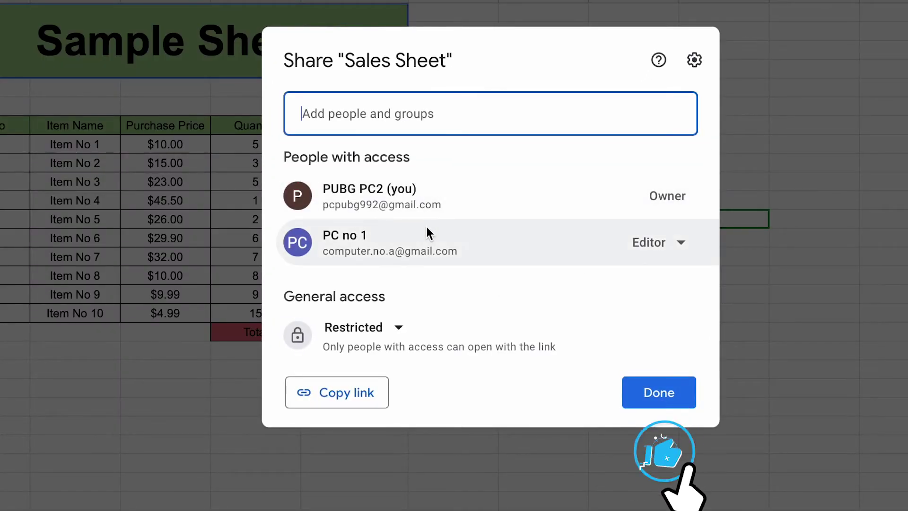
pyautogui.click(648, 244)
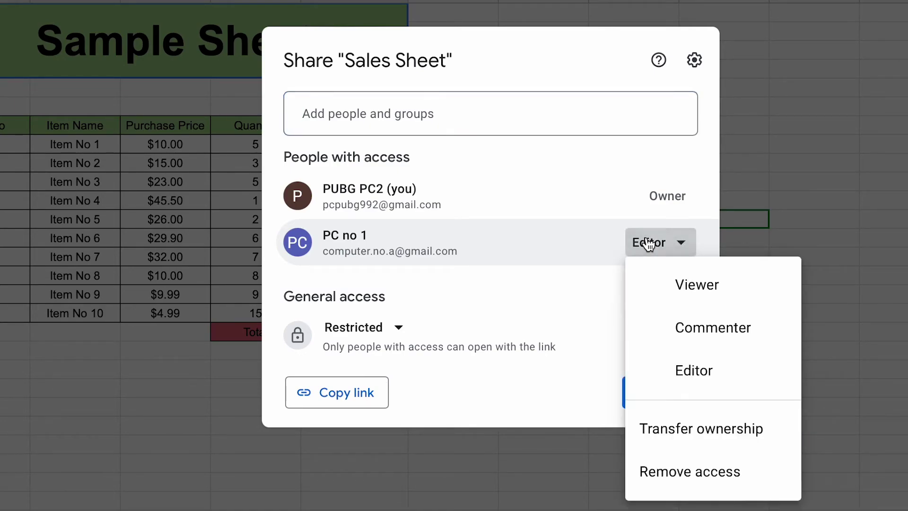
pyautogui.click(717, 486)
pyautogui.click(666, 369)
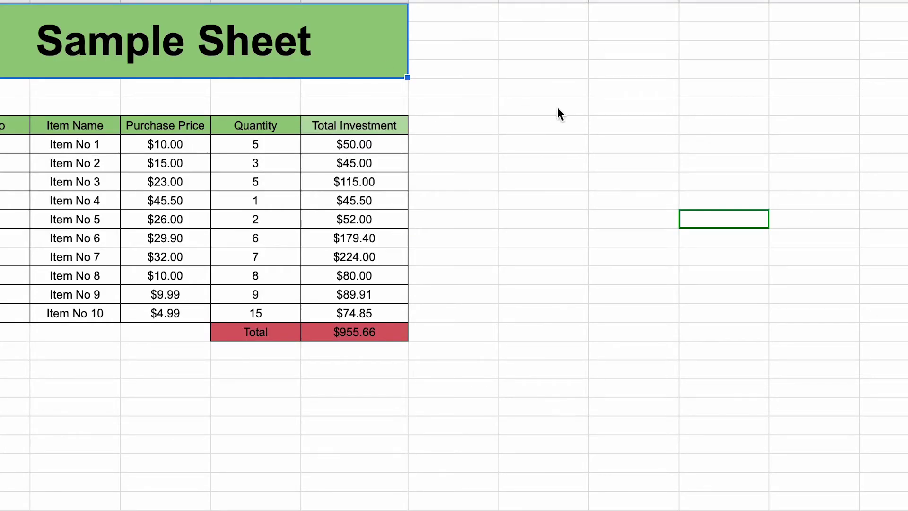
pyautogui.click(558, 113)
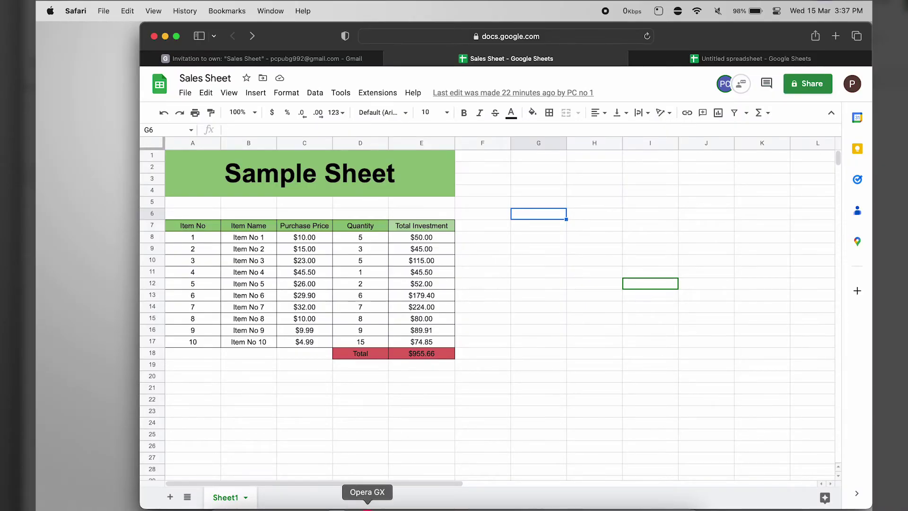
# Reload the original account's Sales Sheet tab to reveal the 'You need access' page
pyautogui.click(365, 500)
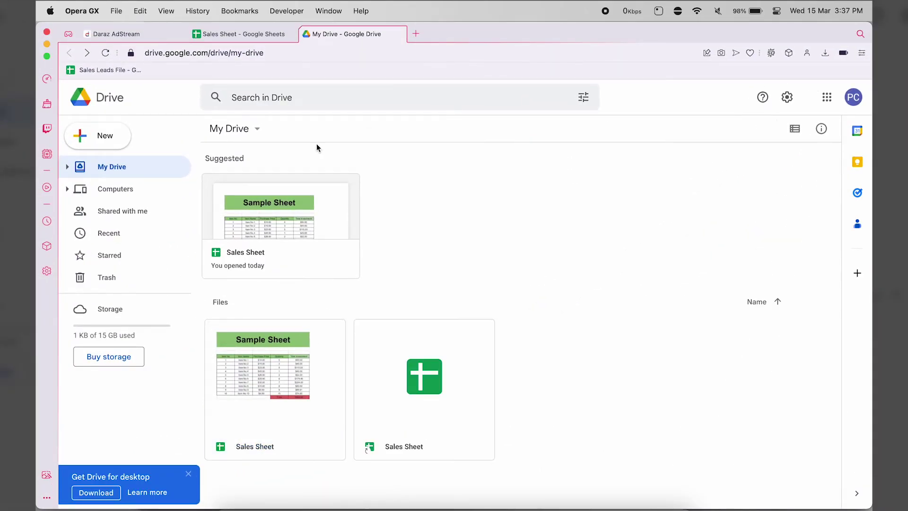
pyautogui.click(240, 34)
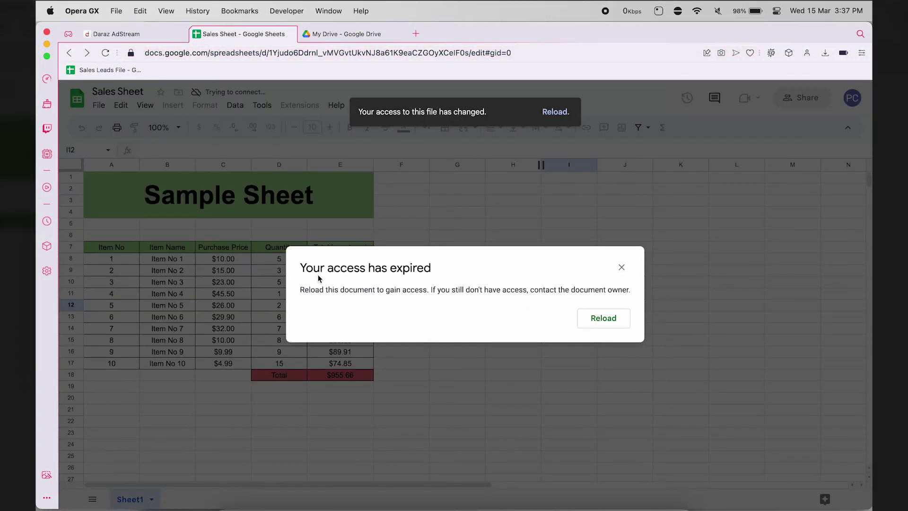
pyautogui.click(604, 325)
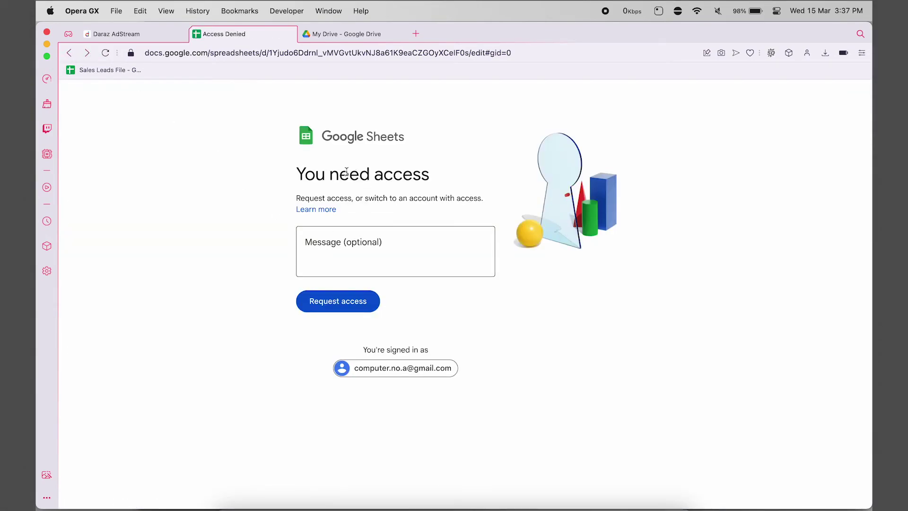
pyautogui.moveTo(296, 181); pyautogui.dragTo(462, 184)
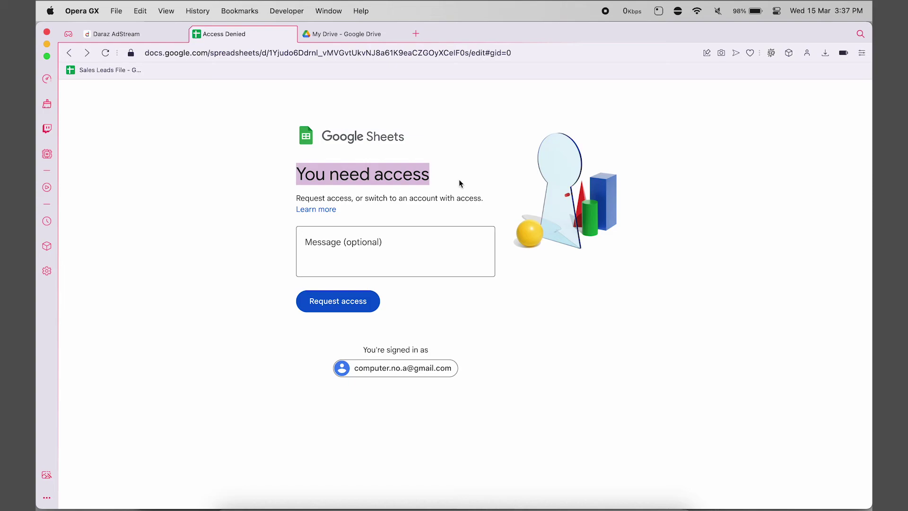
pyautogui.click(409, 194)
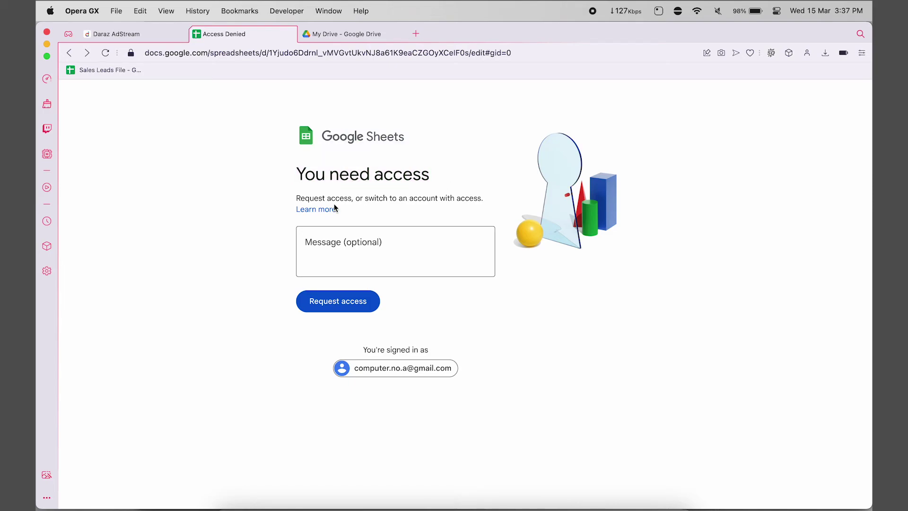